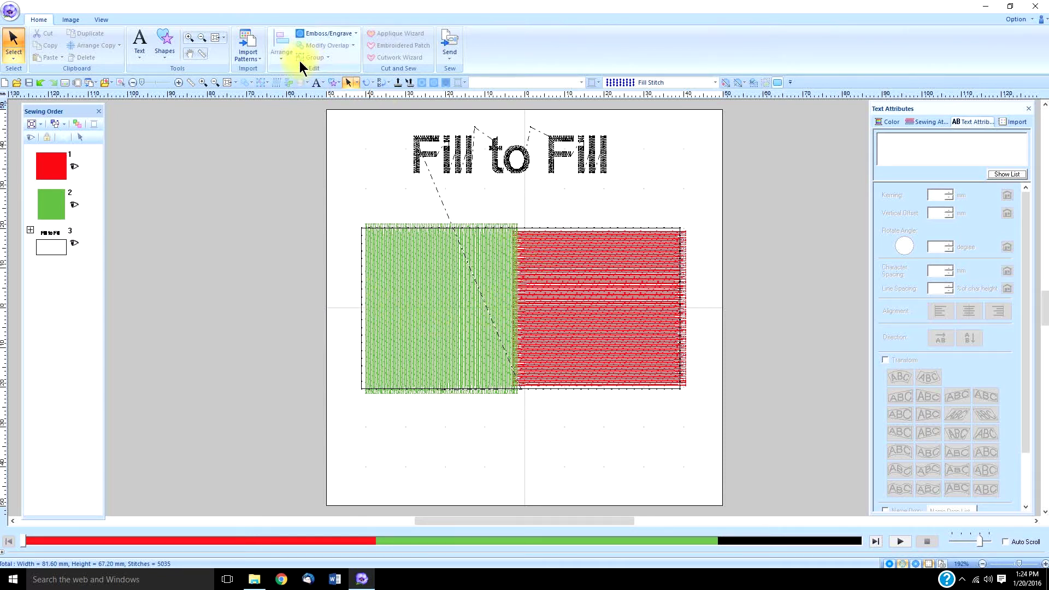
# Zoom to 430% on the seam between the green and red fill blocks.
pyautogui.click(188, 37)
pyautogui.moveTo(489, 217); pyautogui.dragTo(555, 403)
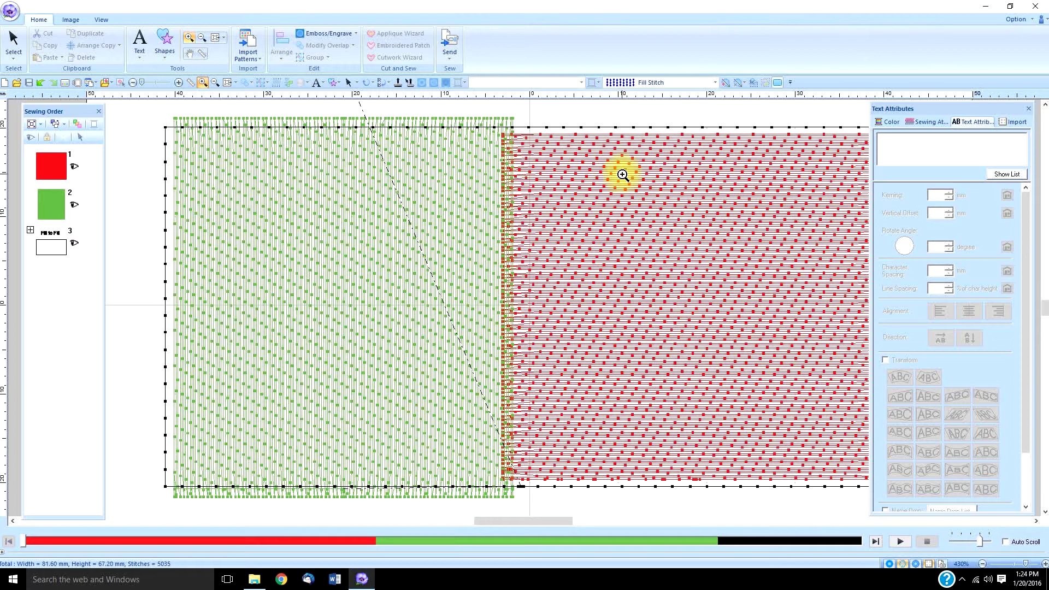
# Open the 'fill to run' design from the temp folder.
pyautogui.click(16, 82)
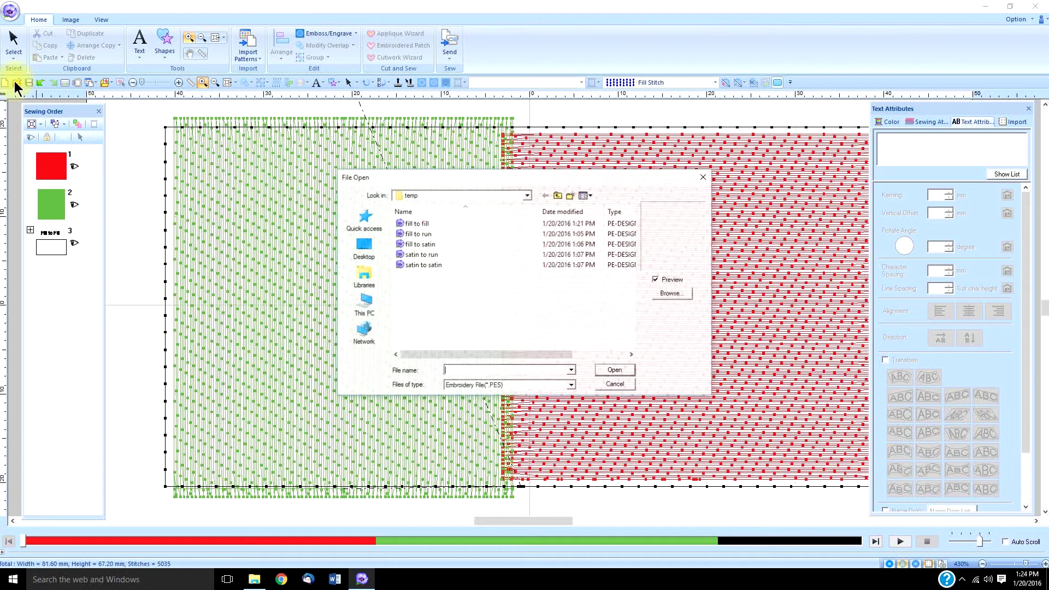
pyautogui.click(417, 234)
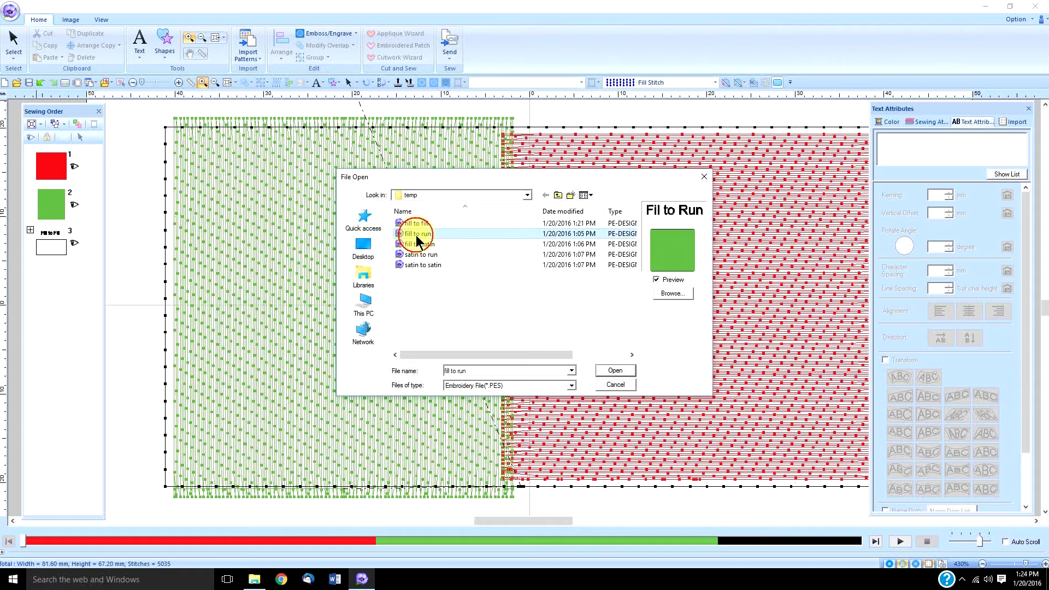
pyautogui.click(617, 369)
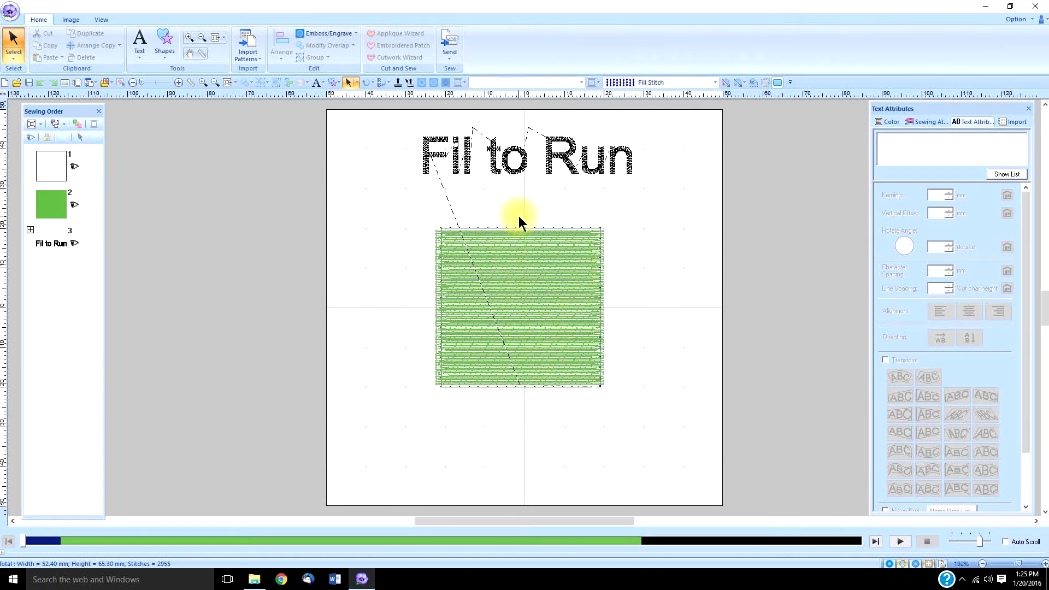
# Open the 'fill to satin' design.
pyautogui.click(15, 82)
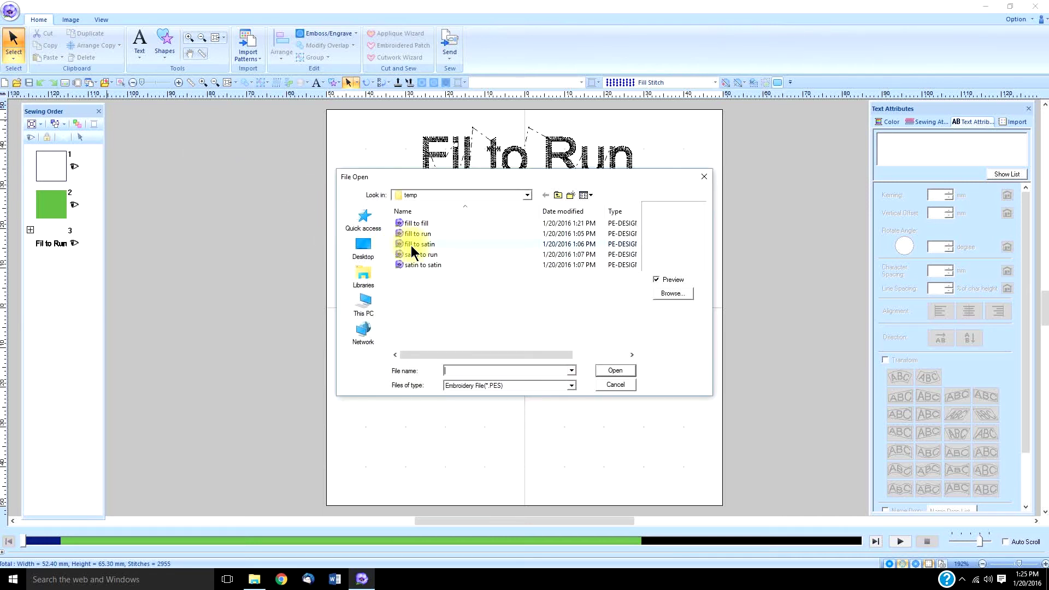
pyautogui.click(412, 244)
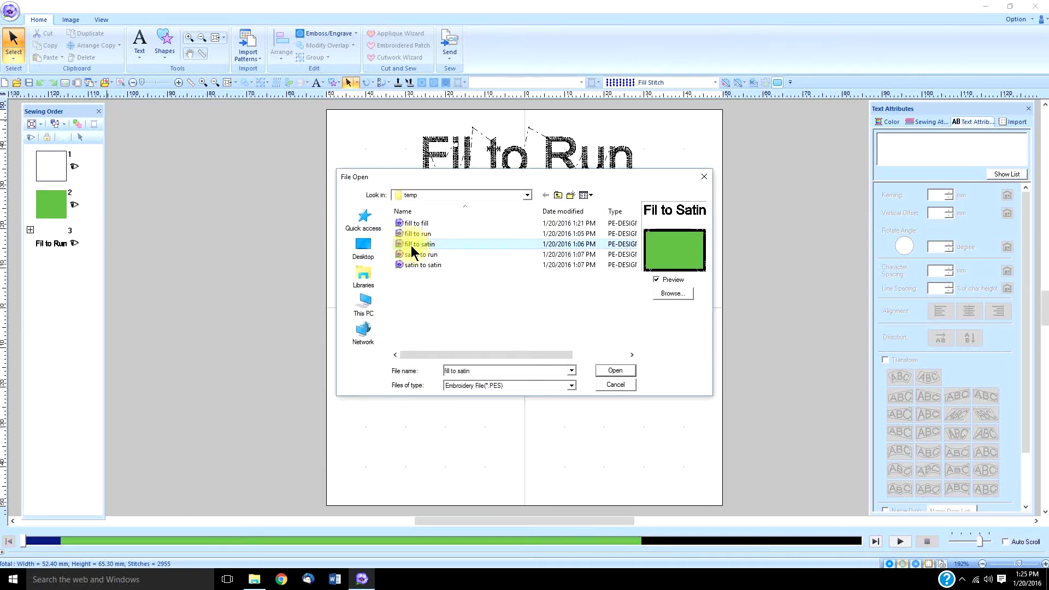
pyautogui.click(616, 370)
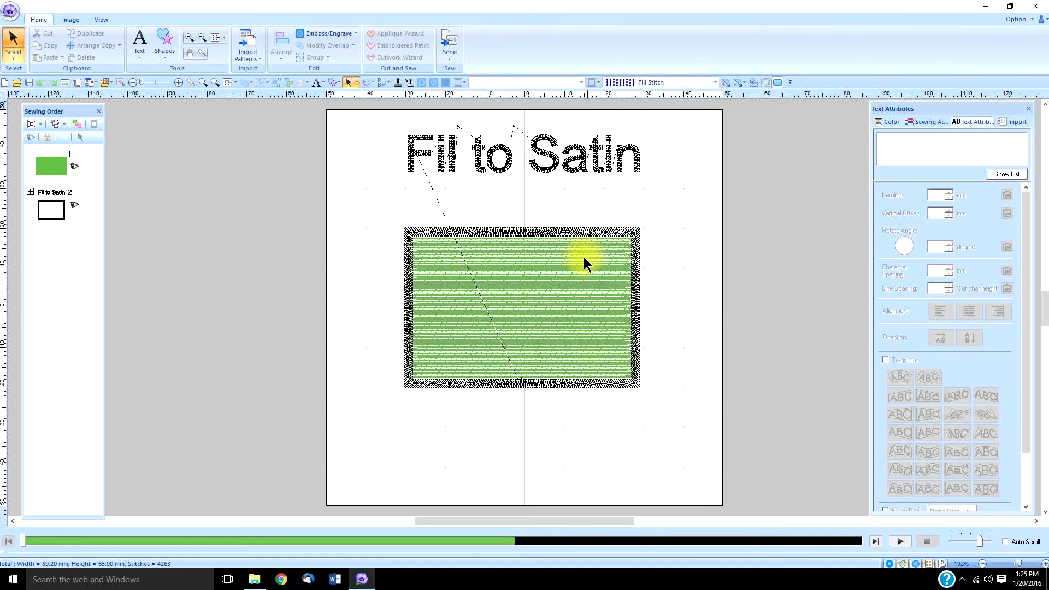
# Stretch the green fill block's top and bottom edges to make it 36.70 mm high.
pyautogui.click(496, 264)
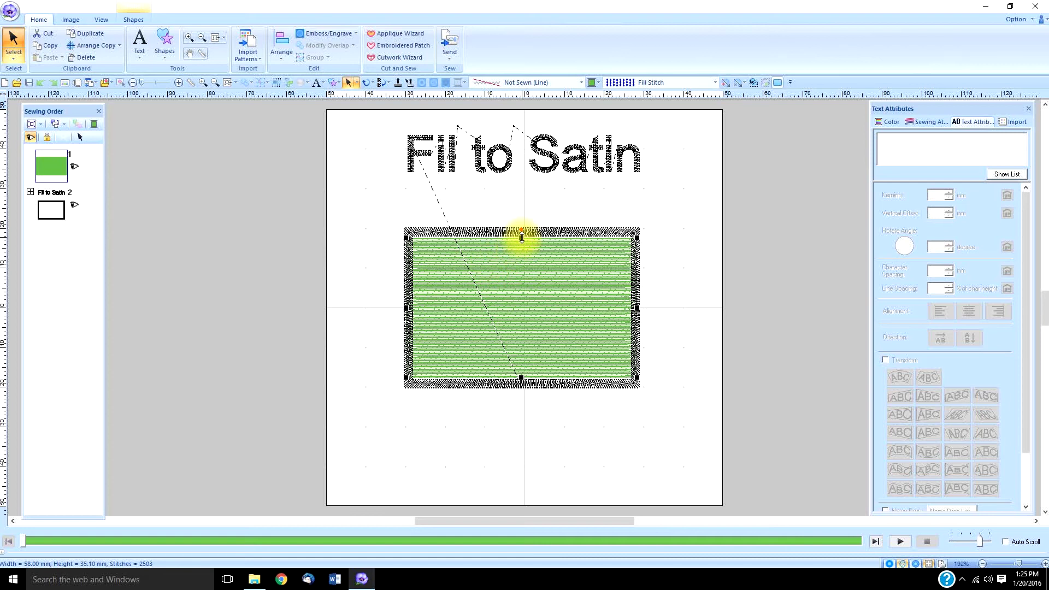
pyautogui.moveTo(522, 236); pyautogui.dragTo(522, 235)
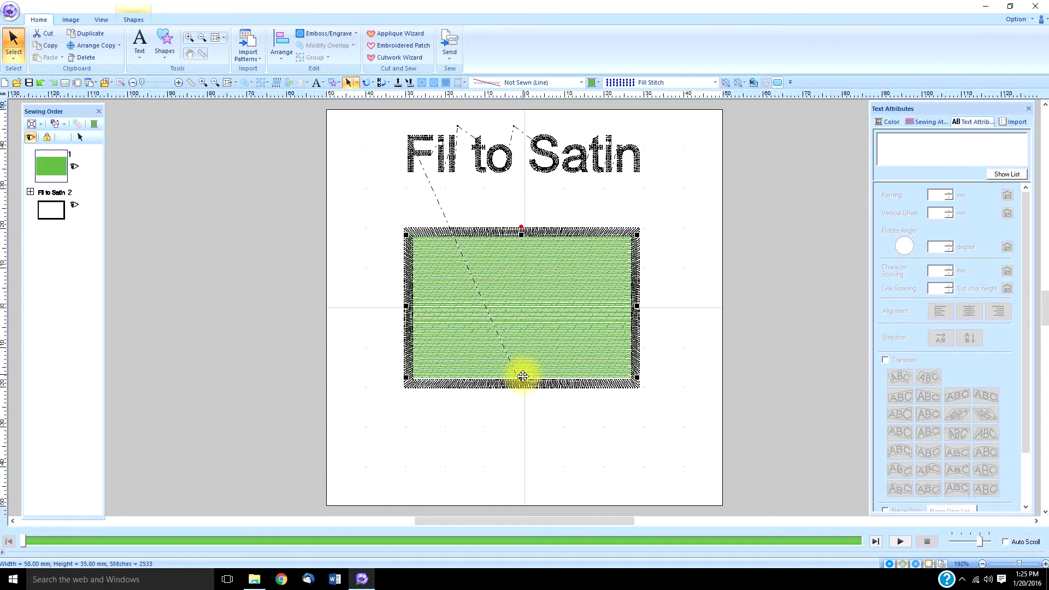
pyautogui.moveTo(521, 377); pyautogui.dragTo(519, 381)
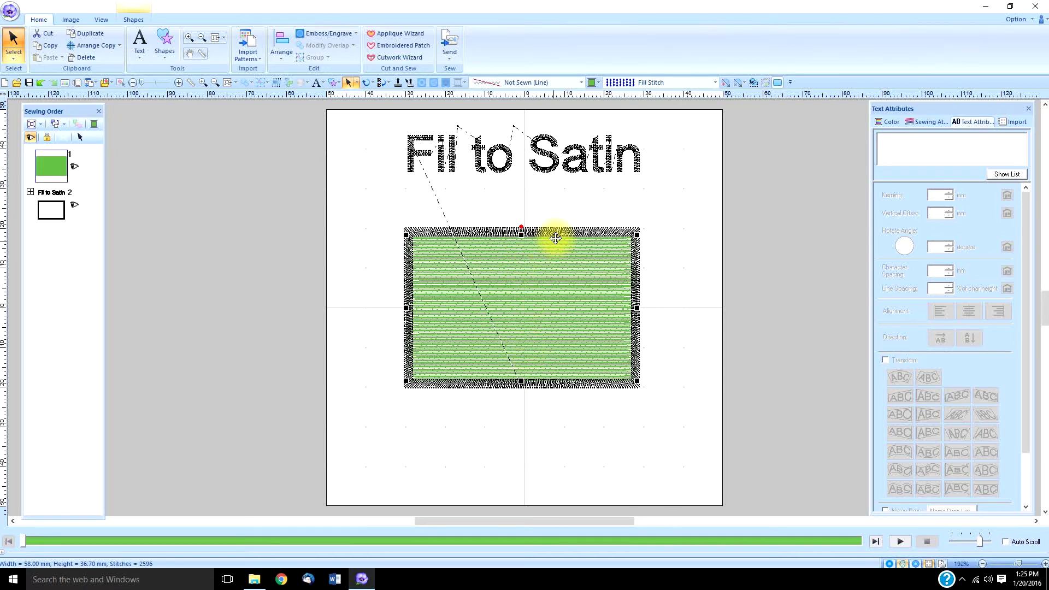
# Raise the black satin border's zigzag width from 2.0 to 2.3 mm.
pyautogui.click(14, 49)
pyautogui.click(437, 228)
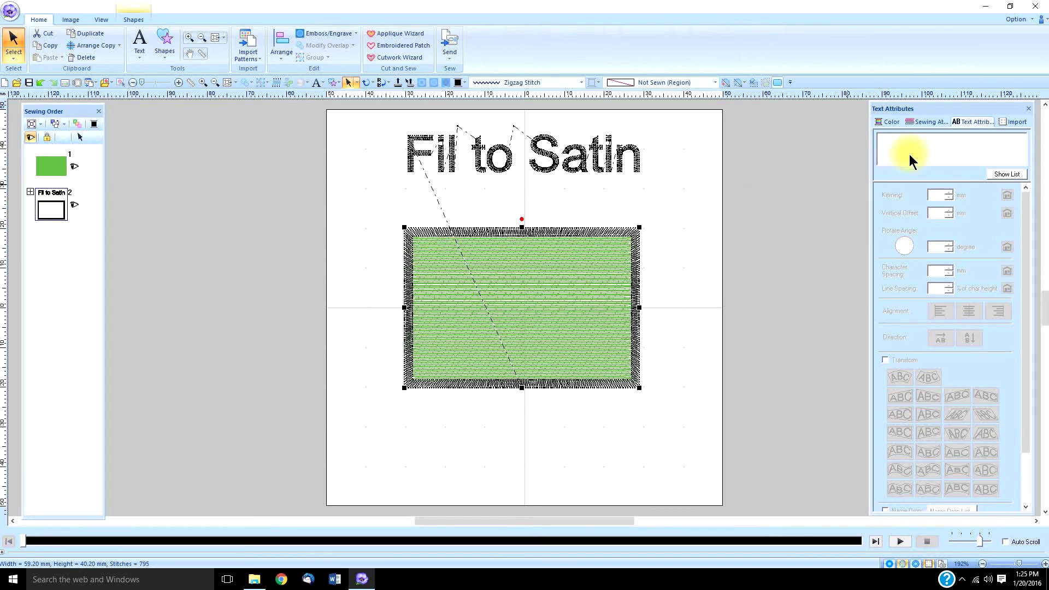
pyautogui.click(930, 120)
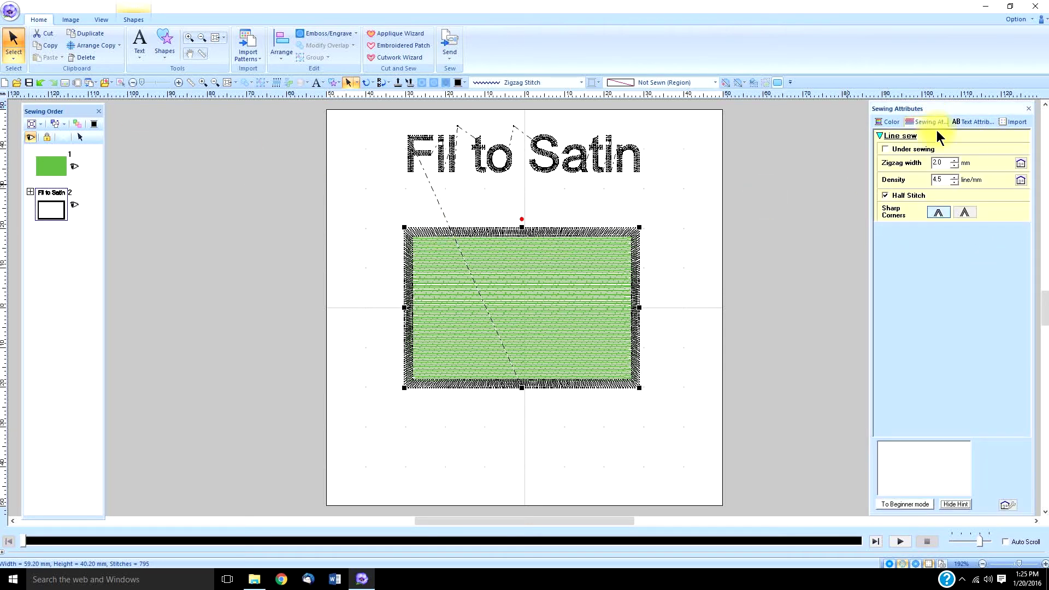
pyautogui.click(954, 160)
pyautogui.click(954, 159)
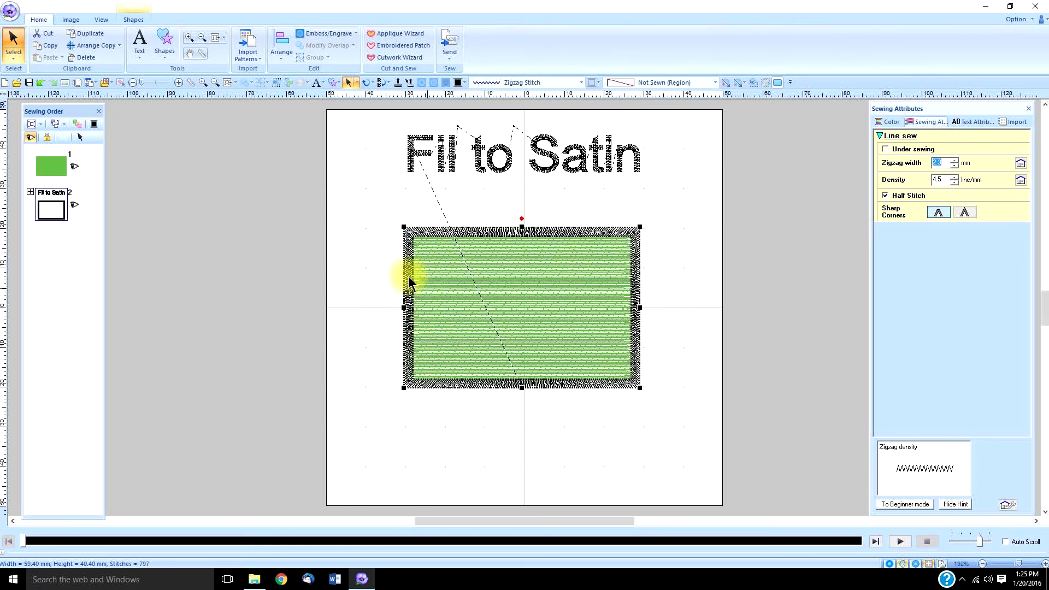
# Zoom to 637% on the green block's top-left corner and its satin border.
pyautogui.press('z')
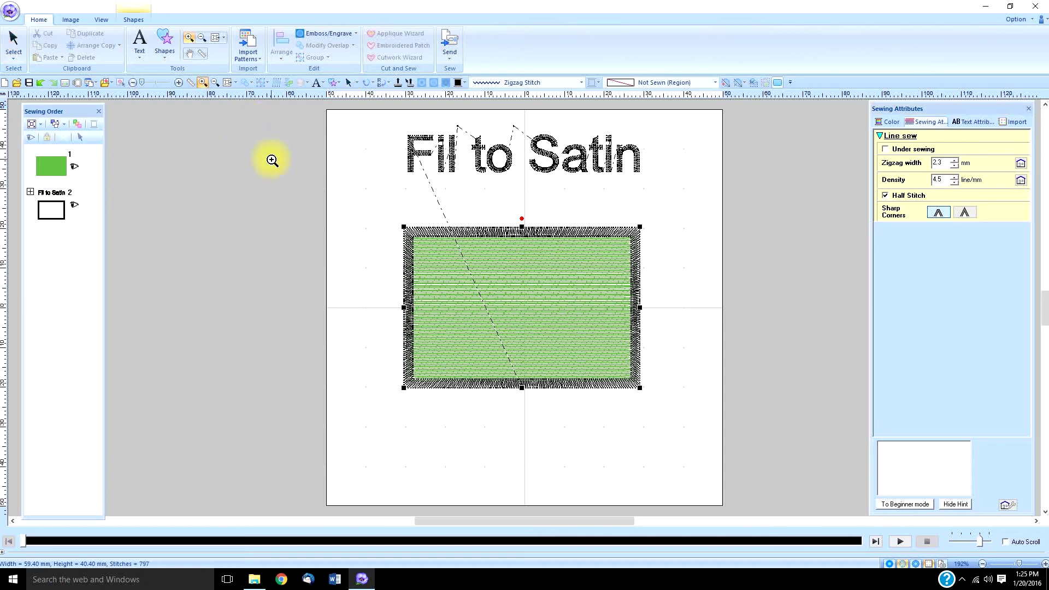
pyautogui.moveTo(389, 262); pyautogui.dragTo(454, 353)
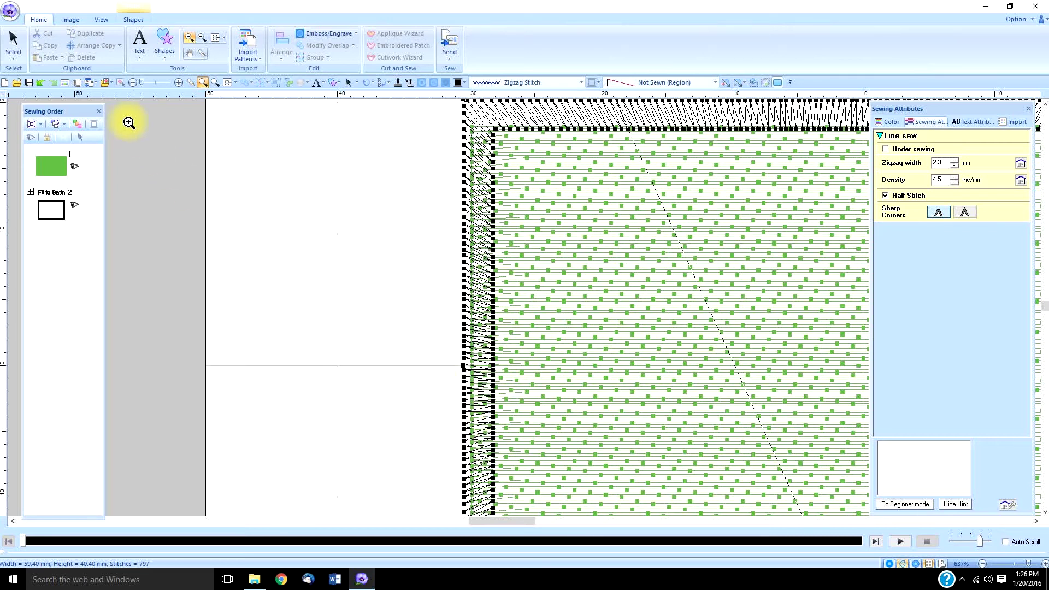
# Open 'satin to run' without saving the fill to satin changes.
pyautogui.click(16, 82)
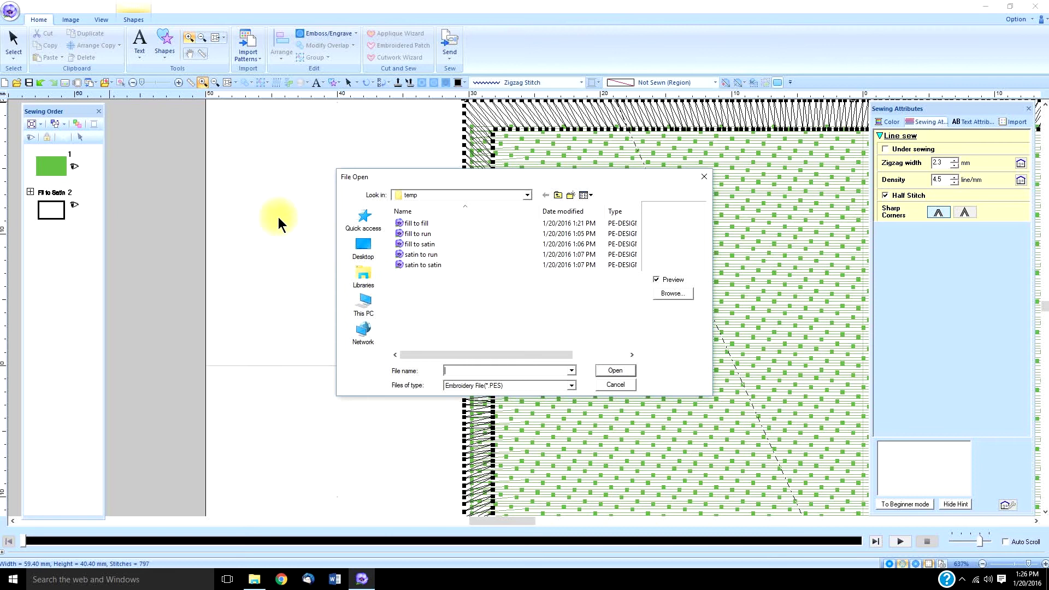
pyautogui.click(432, 255)
pyautogui.click(616, 369)
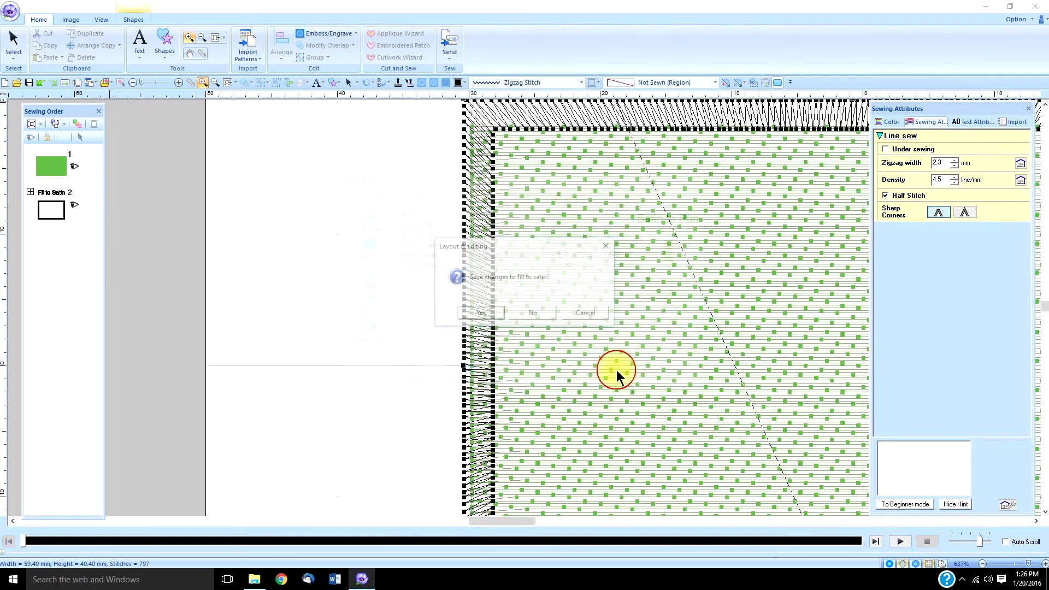
pyautogui.click(536, 312)
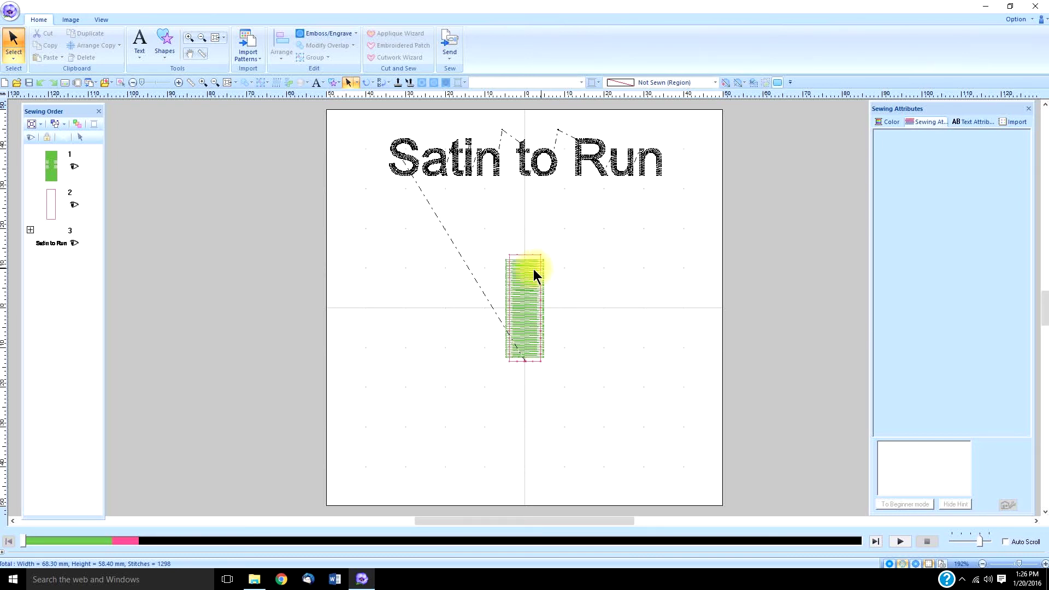
# Set the green satin column's pull compensation to 0.2 mm.
pyautogui.click(525, 307)
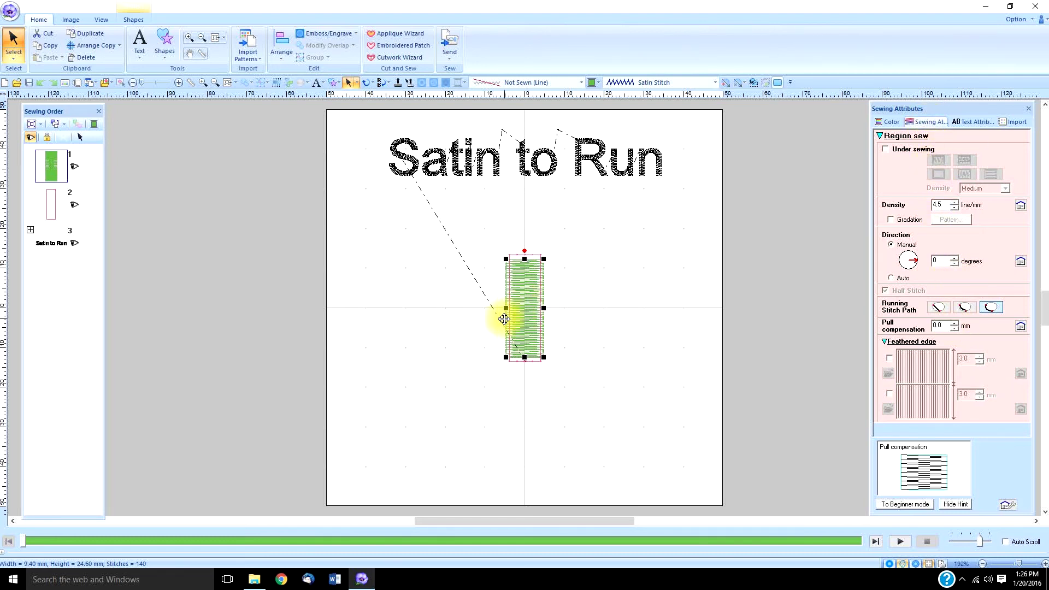
pyautogui.click(954, 322)
pyautogui.click(954, 322)
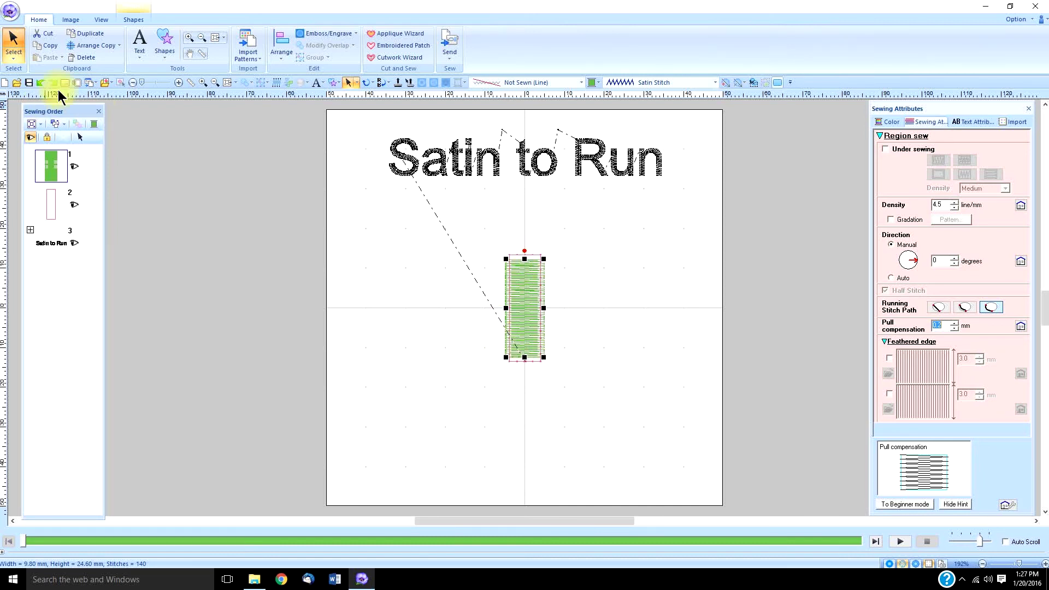
# Open 'satin to satin' without saving the satin to run changes.
pyautogui.click(17, 83)
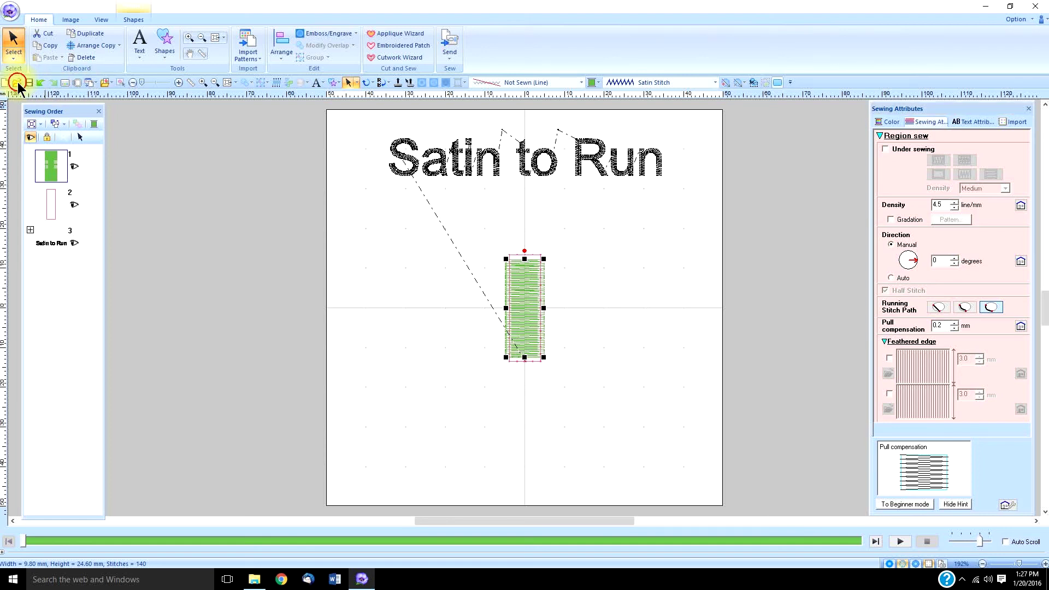
pyautogui.click(422, 265)
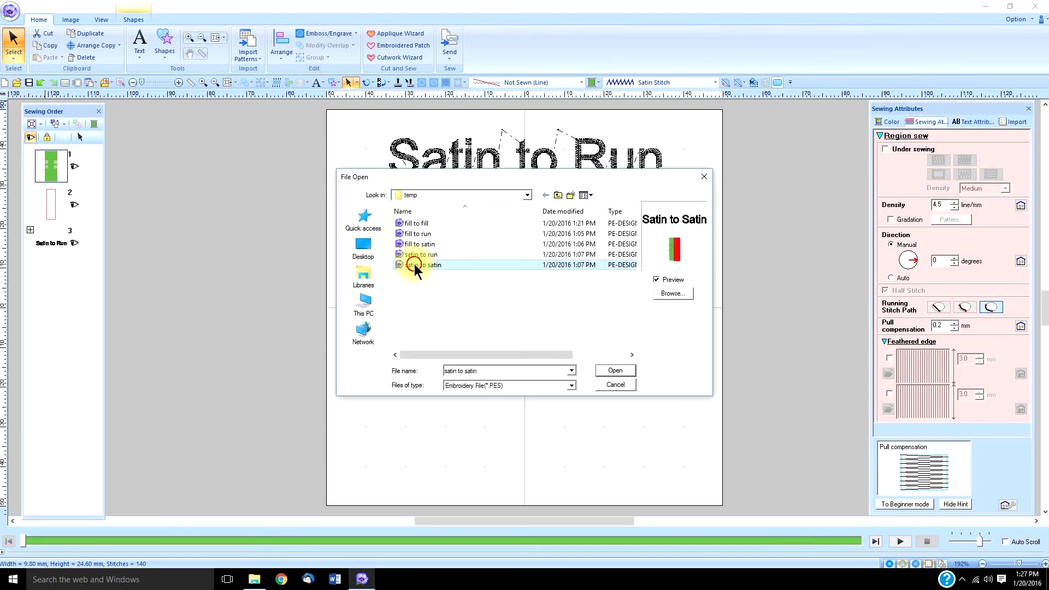
pyautogui.click(612, 370)
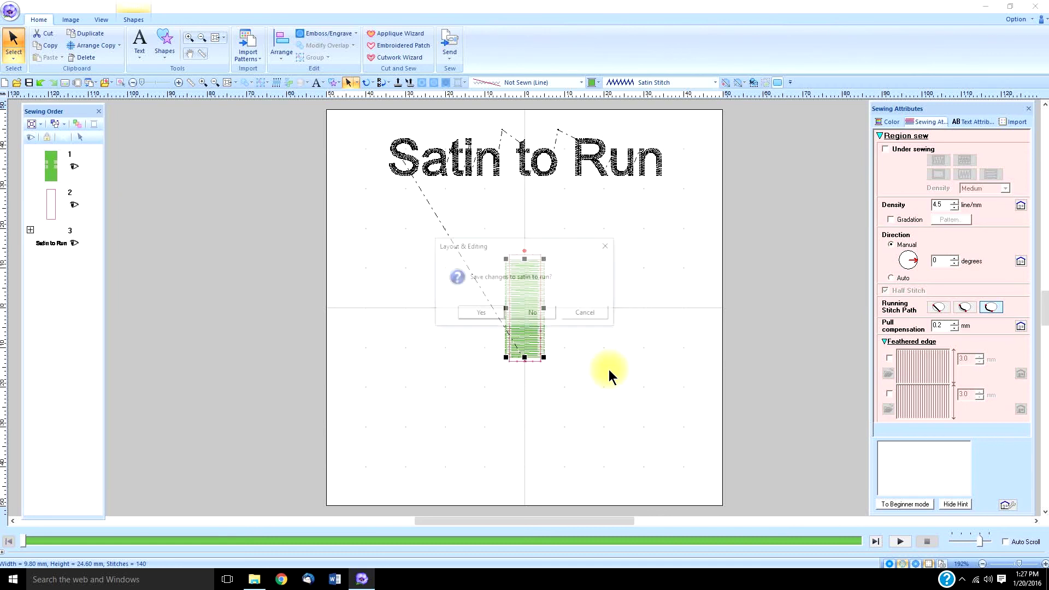
pyautogui.click(534, 313)
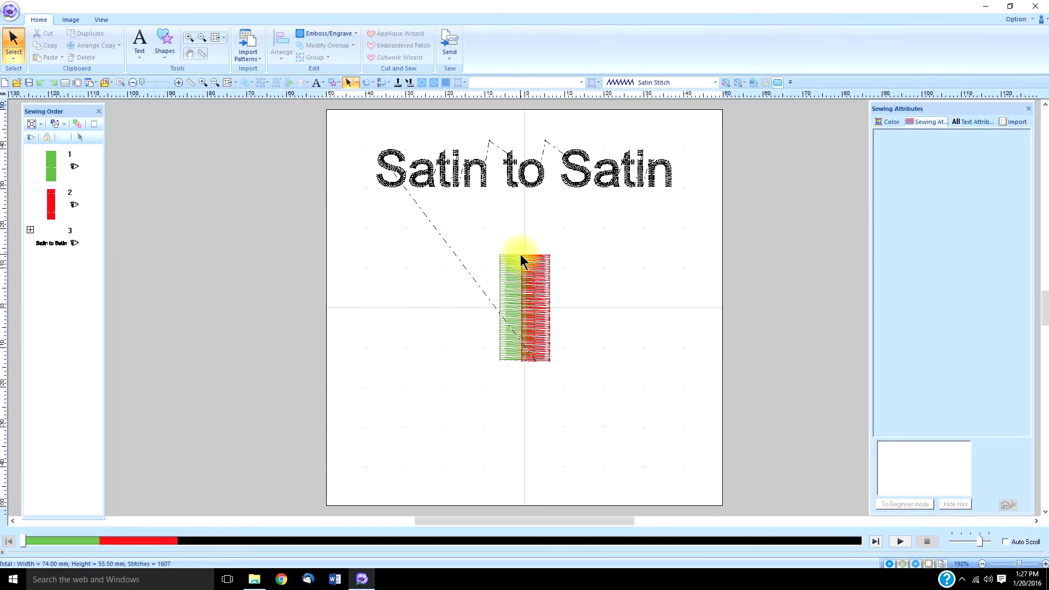
# Zoom to 610% on the overlap of the green and red satin columns.
pyautogui.click(189, 39)
pyautogui.moveTo(494, 246); pyautogui.dragTo(574, 377)
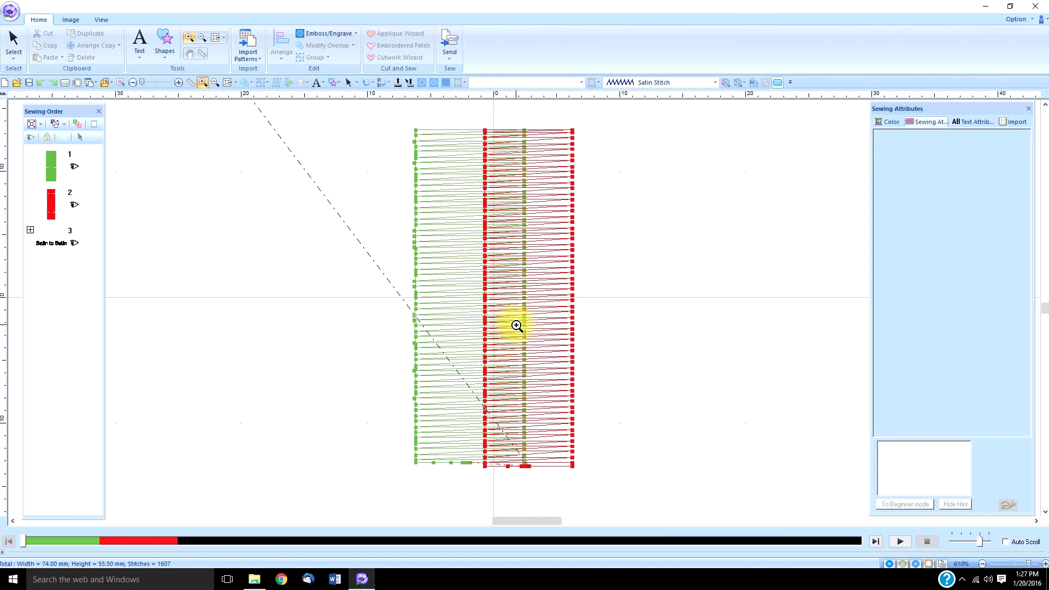